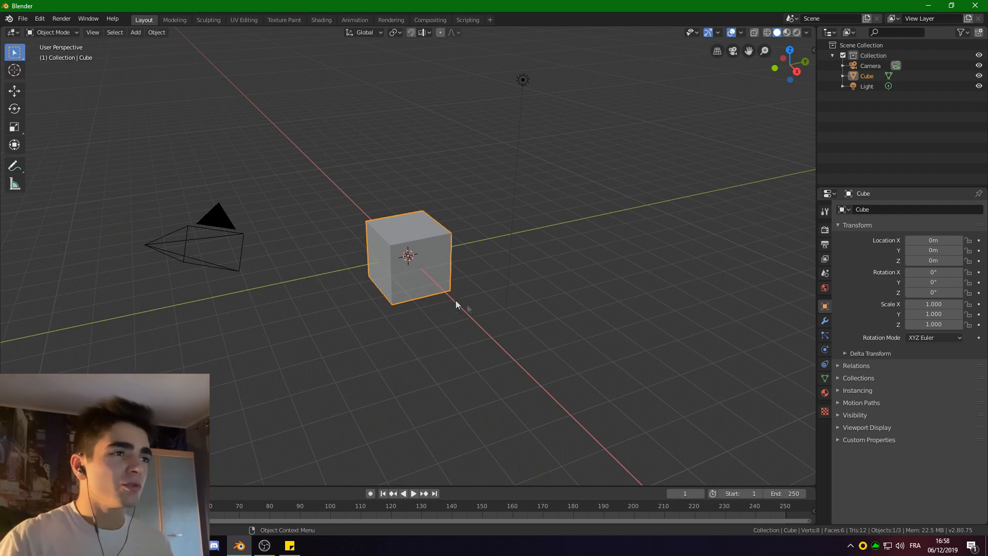
Delete the default cube from the scene.
{"action": "scroll", "coordinate": [381, 255], "scroll_direction": "up", "scroll_amount": 3}
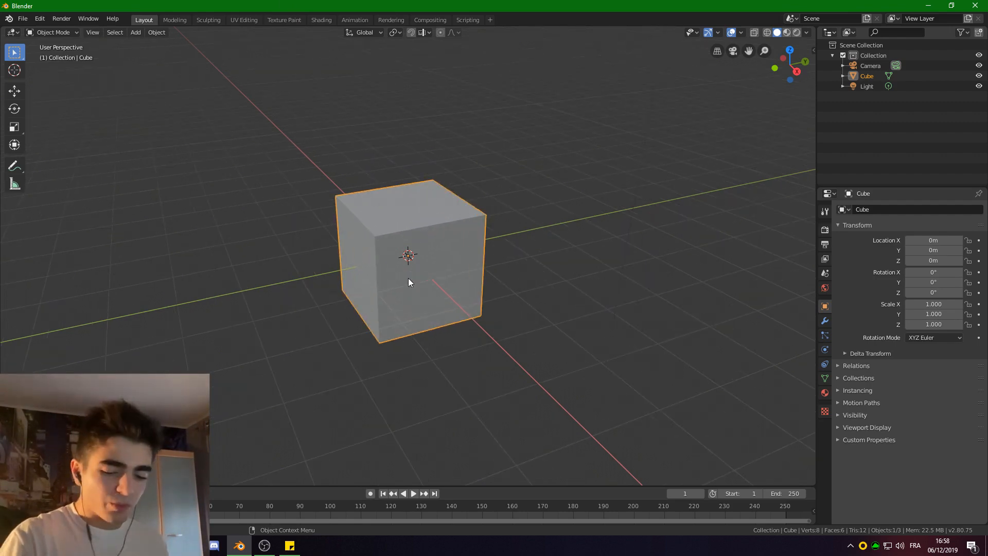
{"action": "key", "text": "Delete"}
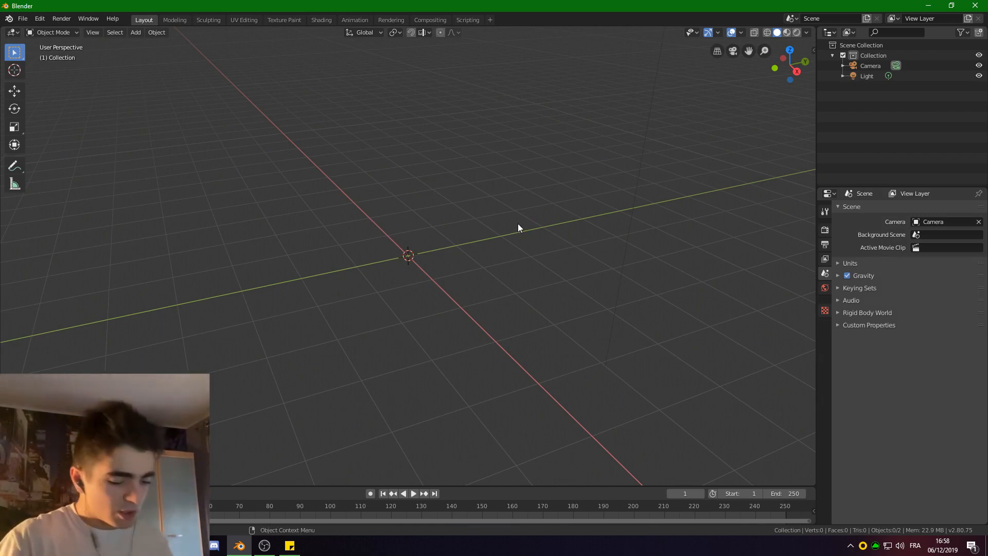
Start the Shortcut VUr key display in the viewport and hide the sidebar again.
{"action": "key", "text": "n"}
{"action": "left_click", "coordinate": [812, 99]}
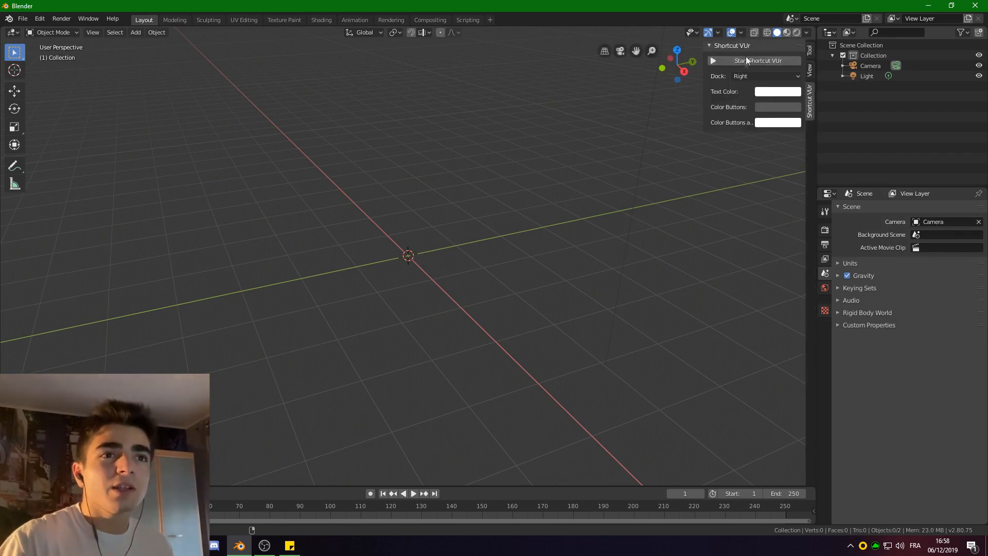
{"action": "key", "text": "n"}
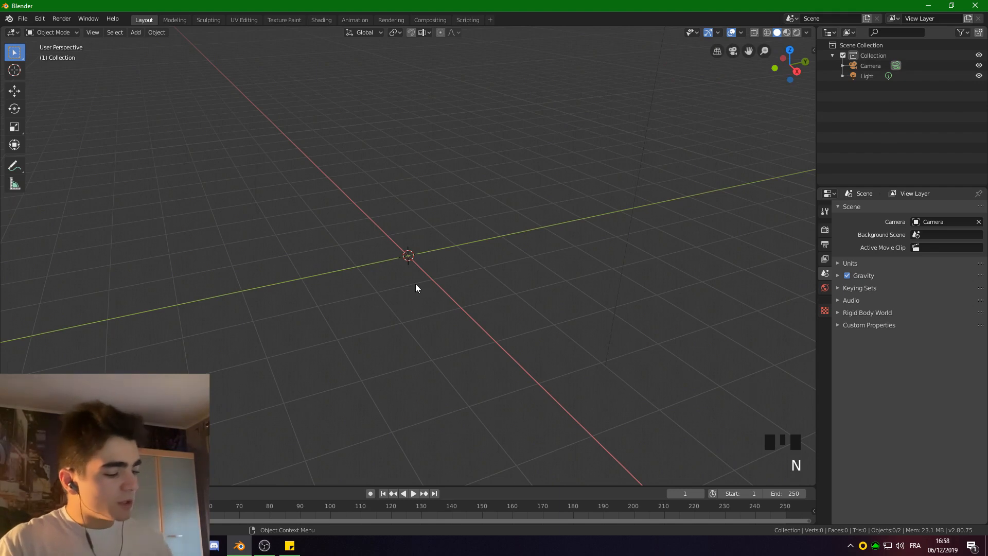
Add a Bezier curve at the scene origin.
{"action": "key", "text": "shift+a"}
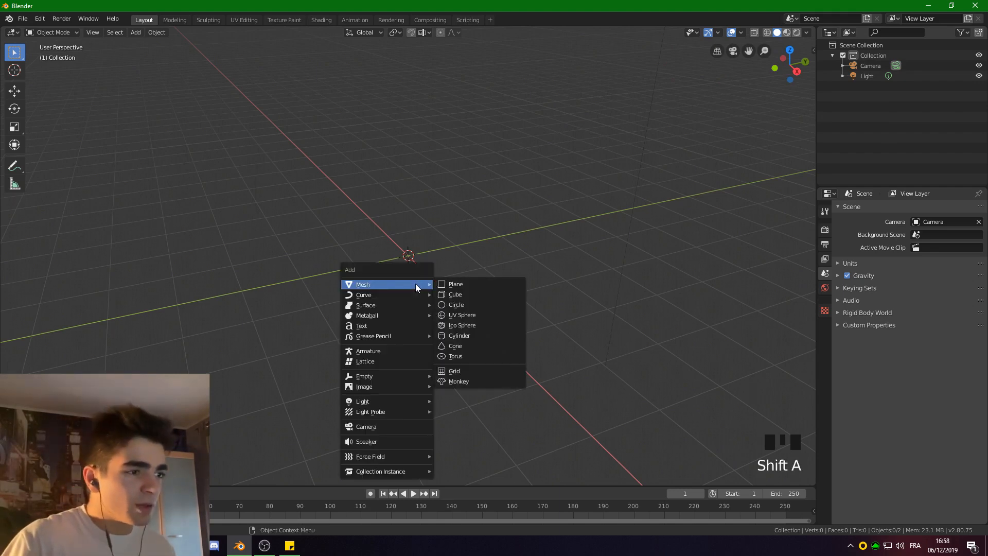
{"action": "mouse_move", "coordinate": [371, 296]}
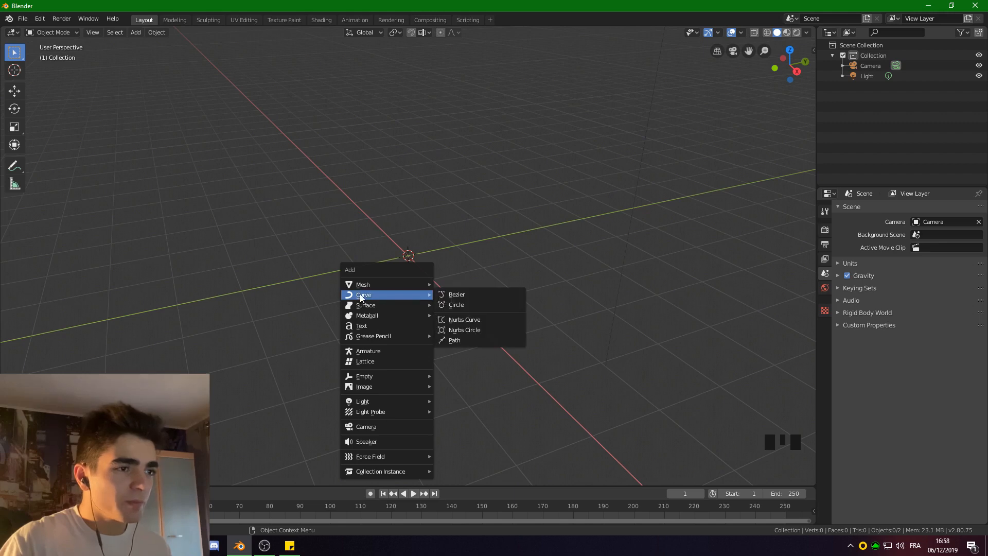
{"action": "left_click", "coordinate": [459, 298]}
{"action": "scroll", "coordinate": [379, 338], "scroll_direction": "up", "scroll_amount": 7}
{"action": "middle_click_drag", "start_coordinate": [340, 306], "coordinate": [455, 356]}
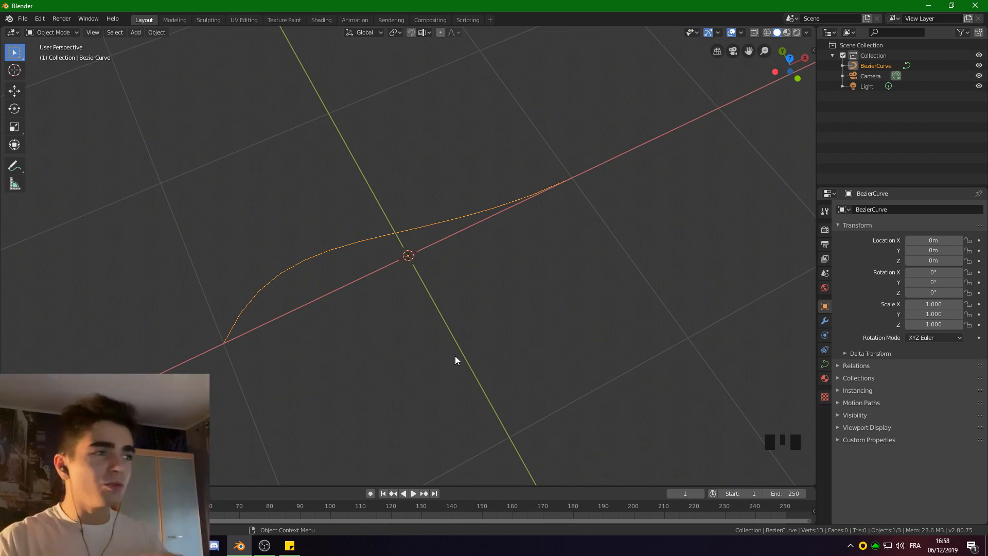
Switch the Bezier curve to Edit Mode to expose its control points and handles.
{"action": "scroll", "coordinate": [455, 356], "scroll_direction": "down", "scroll_amount": 4}
{"action": "middle_click_drag", "start_coordinate": [524, 311], "coordinate": [436, 293]}
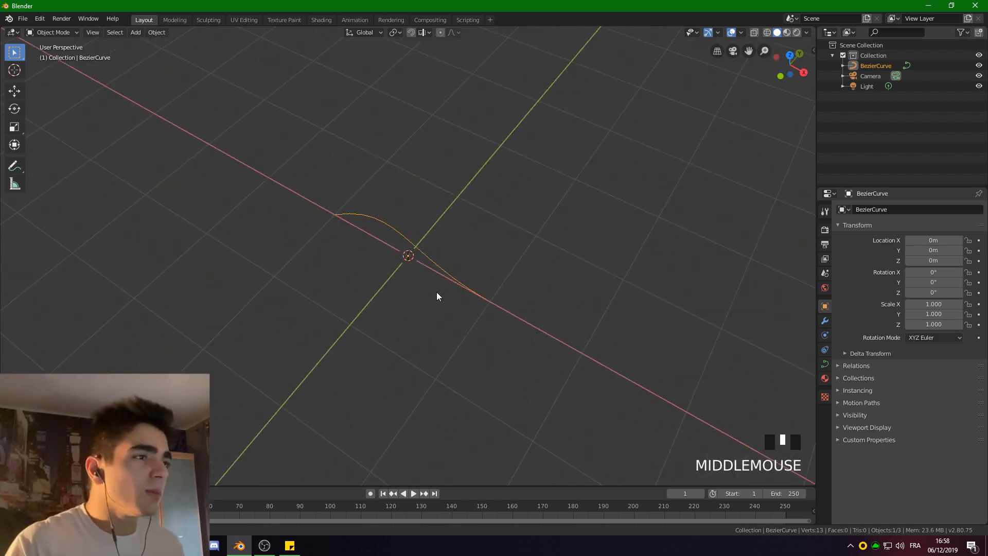
{"action": "left_click", "coordinate": [72, 34]}
{"action": "left_click", "coordinate": [52, 52]}
{"action": "scroll", "coordinate": [289, 249], "scroll_direction": "up", "scroll_amount": 2}
{"action": "middle_click_drag", "start_coordinate": [289, 249], "coordinate": [390, 308]}
{"action": "scroll", "coordinate": [390, 311], "scroll_direction": "down", "scroll_amount": 2}
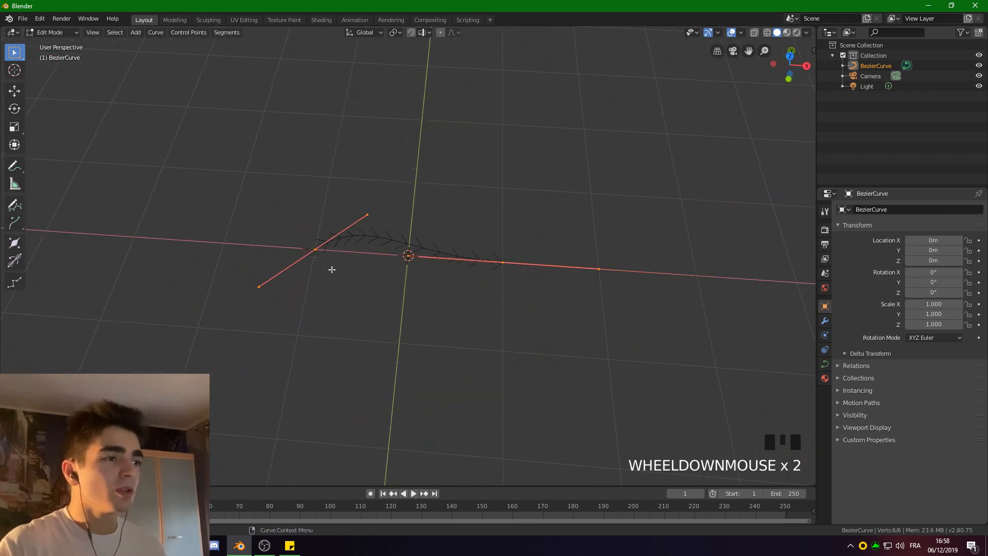
Select the curve's two end control points in turn, finishing with the one on the positive X side.
{"action": "left_click", "coordinate": [315, 249]}
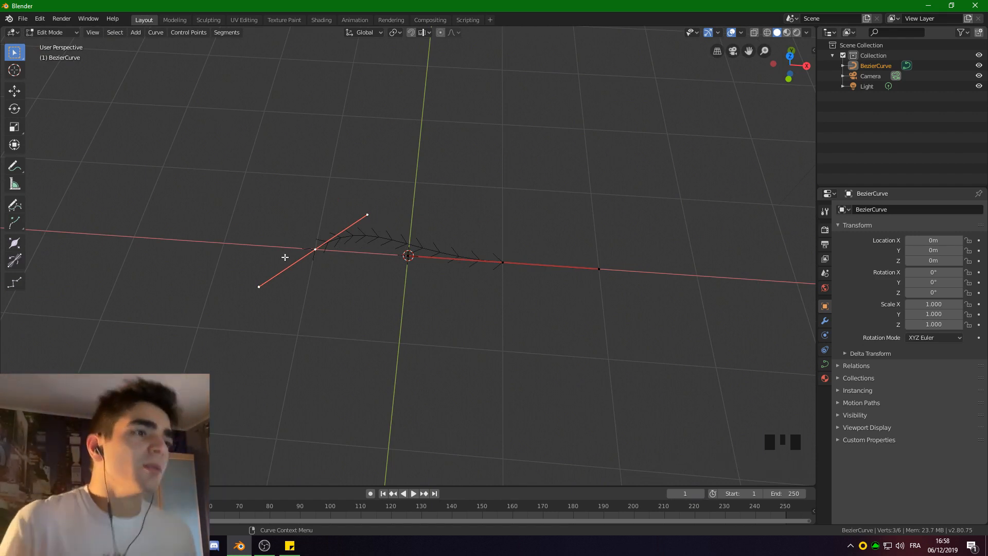
{"action": "scroll", "coordinate": [505, 247], "scroll_direction": "up", "scroll_amount": 3}
{"action": "left_click", "coordinate": [576, 269]}
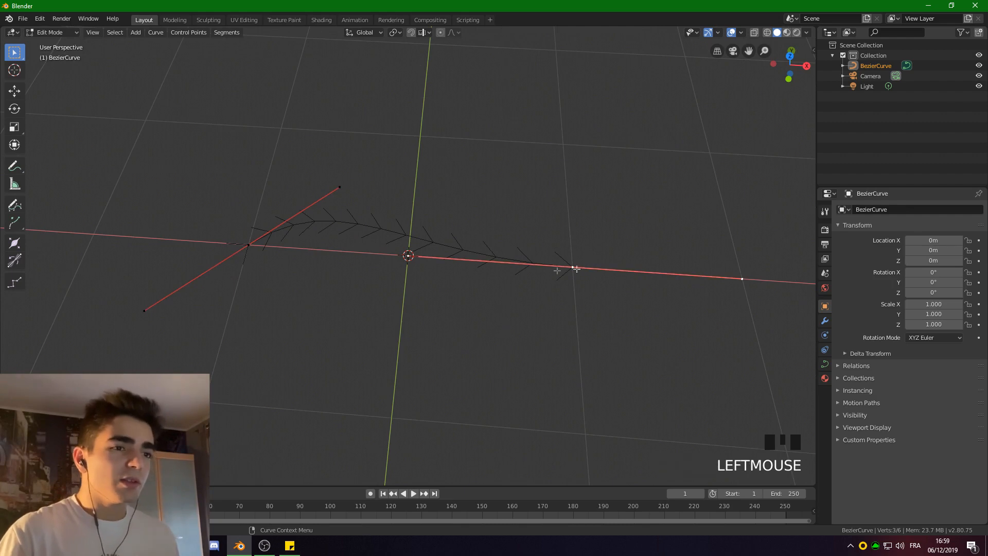
{"action": "left_click", "coordinate": [270, 234]}
{"action": "left_click", "coordinate": [566, 266]}
{"action": "scroll", "coordinate": [477, 278], "scroll_direction": "up", "scroll_amount": 4}
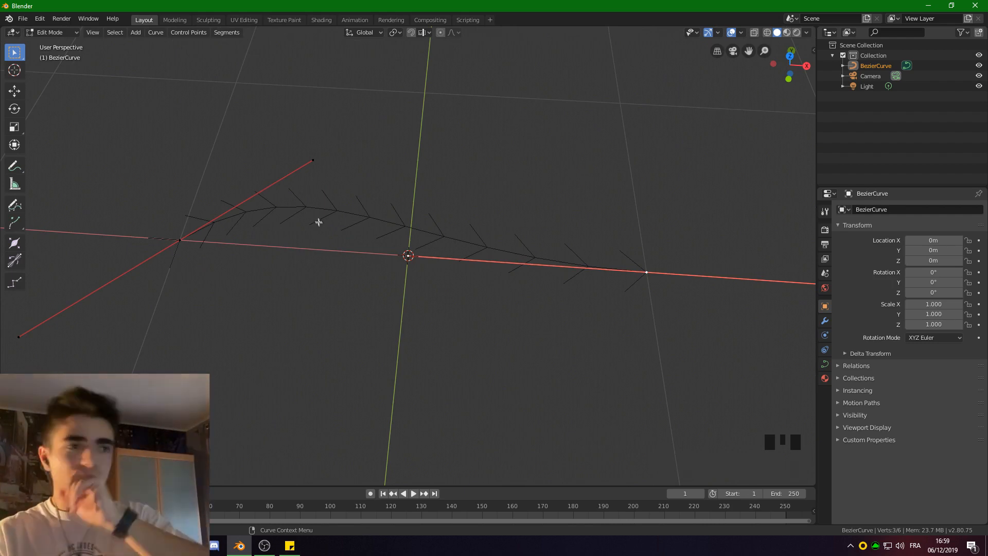
{"action": "scroll", "coordinate": [318, 247], "scroll_direction": "down", "scroll_amount": 2}
{"action": "scroll", "coordinate": [309, 283], "scroll_direction": "down", "scroll_amount": 1}
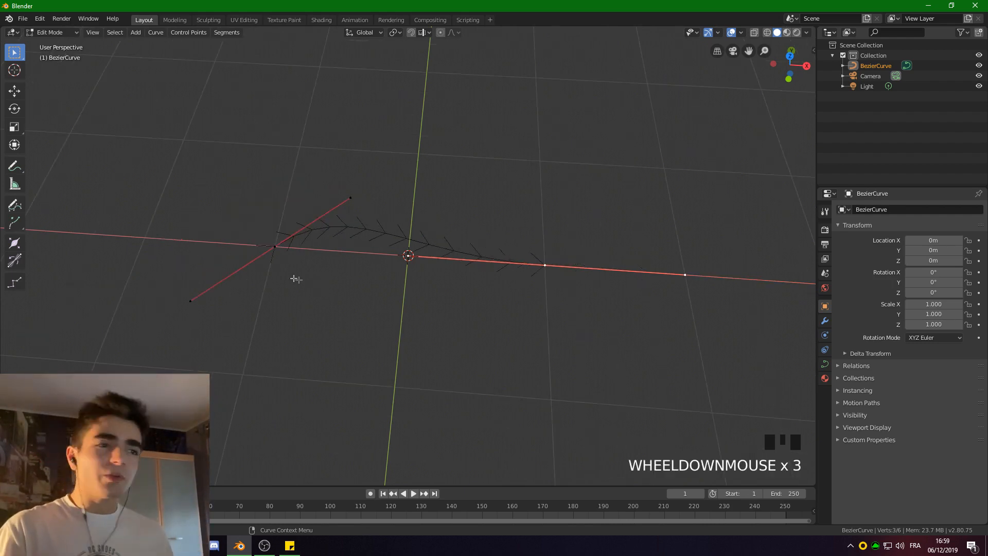
{"action": "middle_click", "coordinate": [317, 280]}
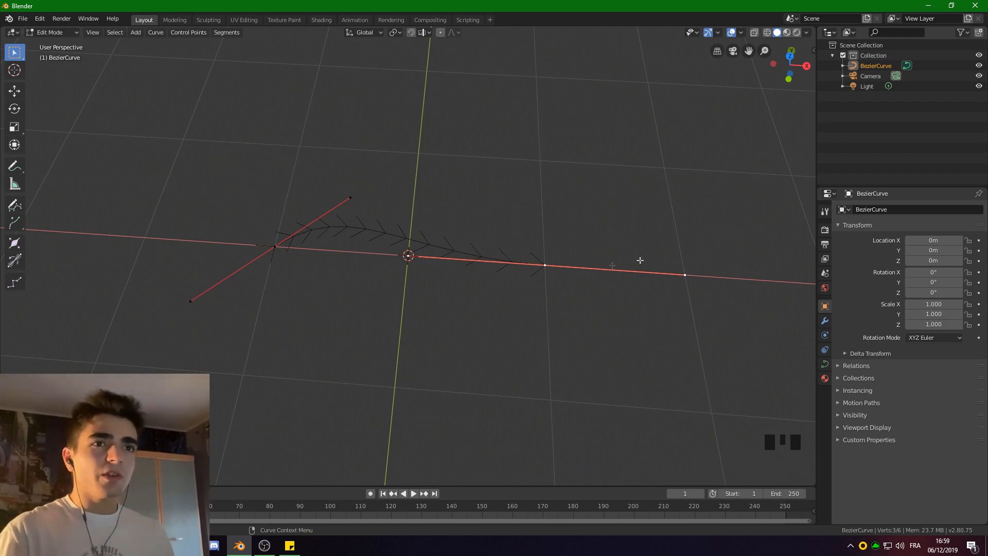
In top orthographic view, move the positive X end point about 0.5 m along Y and rotate its handles clockwise so the curve arches.
{"action": "middle_click_drag", "start_coordinate": [729, 154], "coordinate": [757, 114]}
{"action": "left_click", "coordinate": [790, 56]}
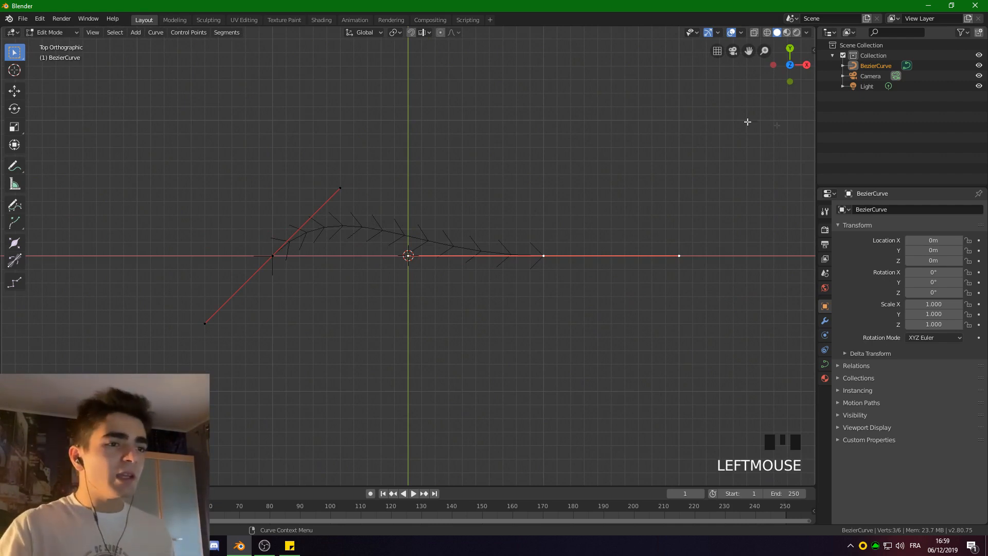
{"action": "scroll", "coordinate": [623, 183], "scroll_direction": "down", "scroll_amount": 3}
{"action": "middle_click_drag", "start_coordinate": [635, 205], "coordinate": [543, 162], "text": "shift"}
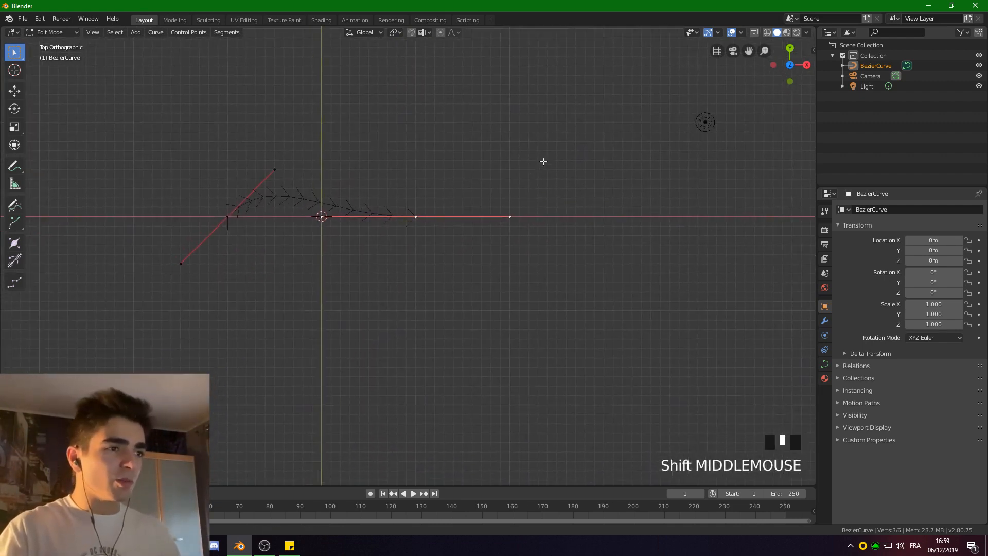
{"action": "key", "text": "g"}
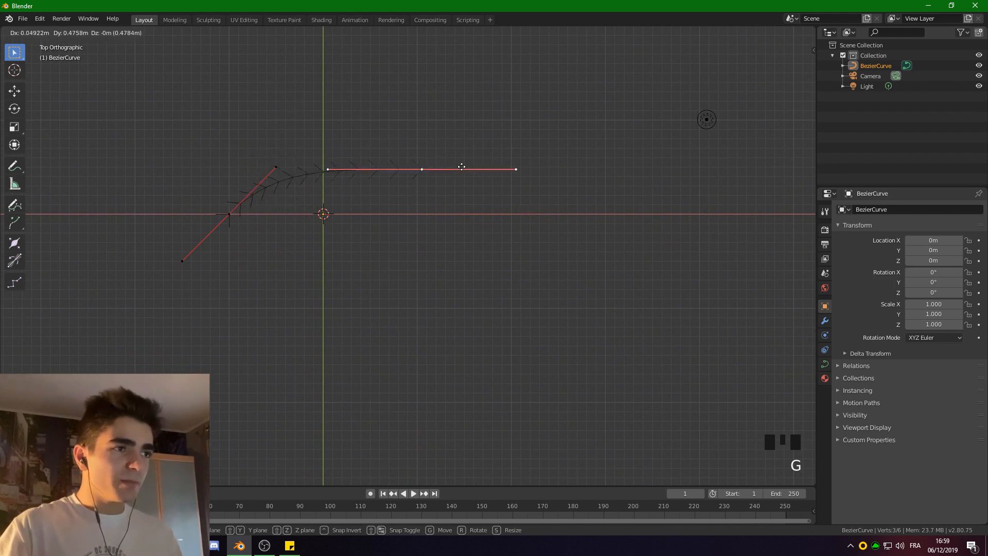
{"action": "left_click", "coordinate": [513, 190]}
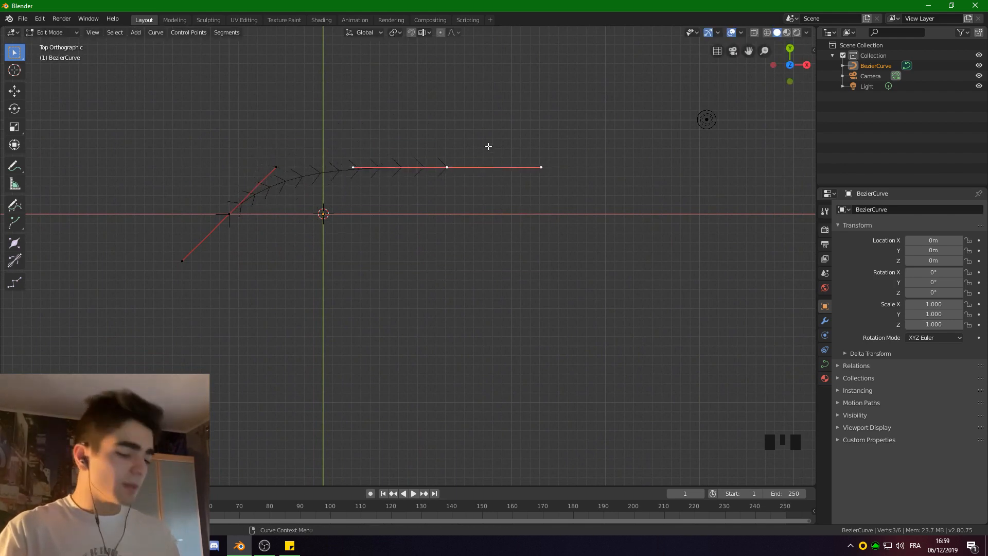
{"action": "key", "text": "r"}
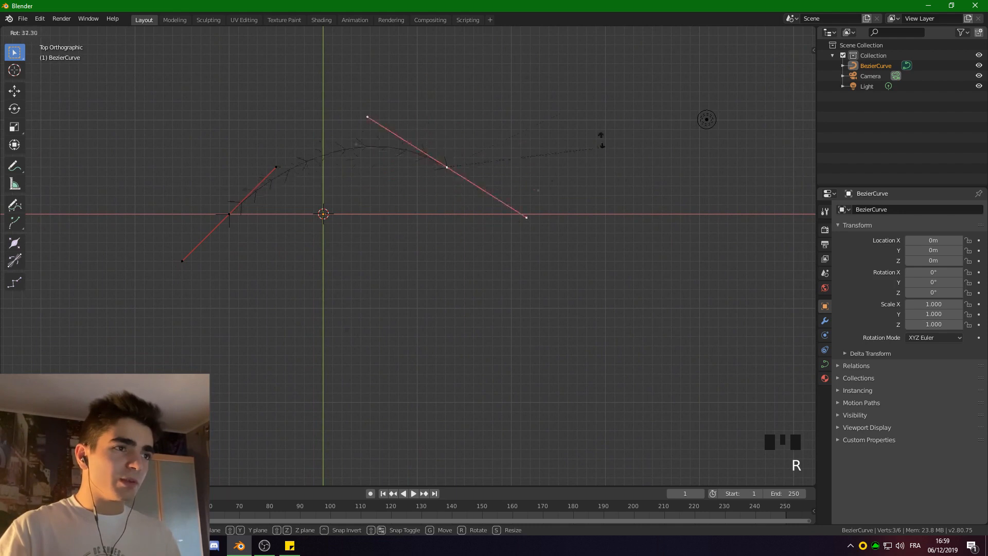
{"action": "left_click", "coordinate": [533, 163]}
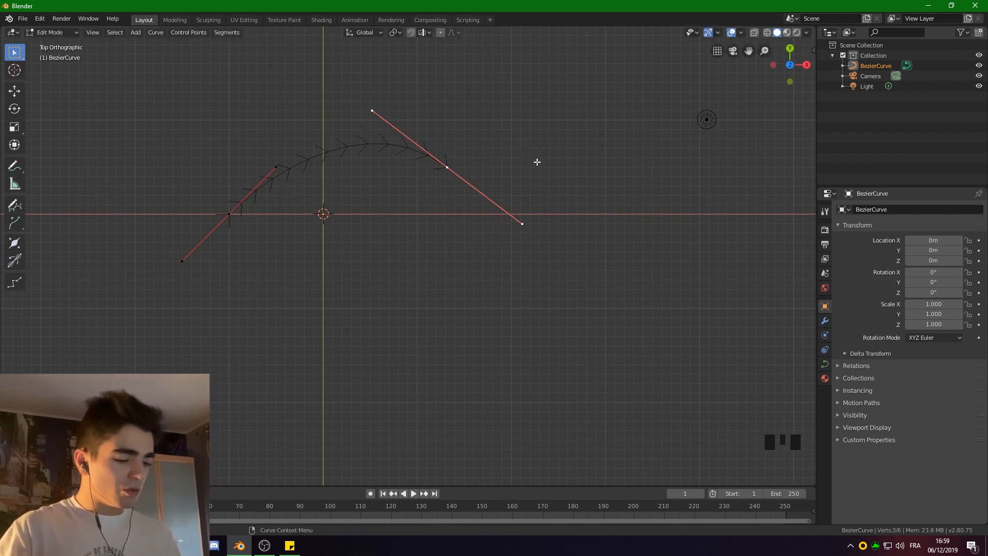
Extrude a new control point from the curve's end, rotate its handles clockwise and place it below the X axis to continue the bend.
{"action": "key", "text": "e"}
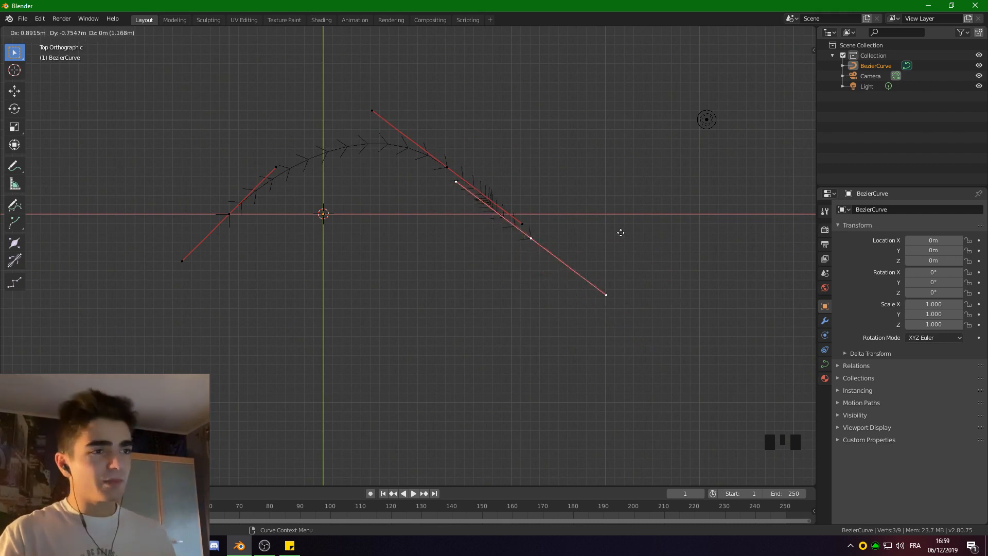
{"action": "left_click", "coordinate": [651, 271]}
{"action": "key", "text": "r"}
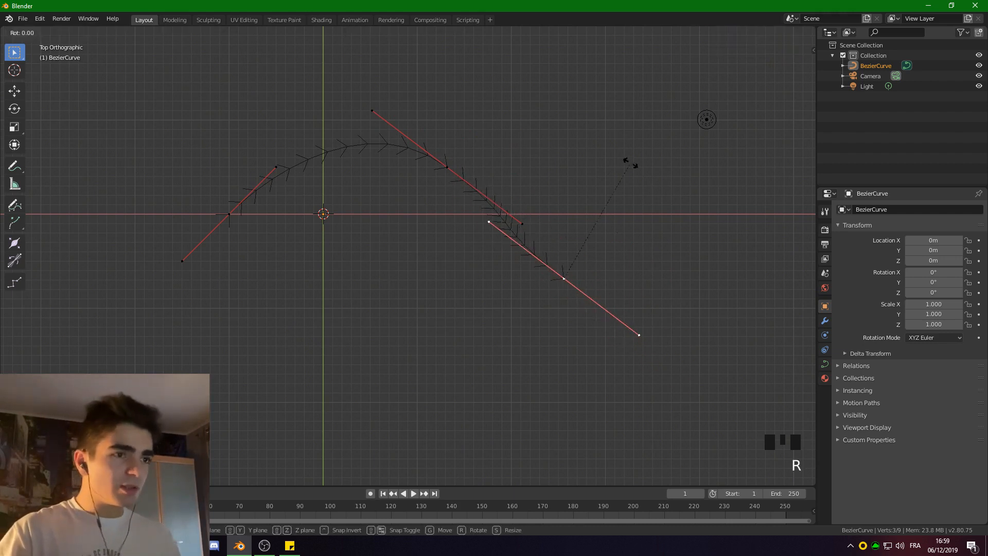
{"action": "left_click", "coordinate": [650, 303]}
{"action": "key", "text": "g"}
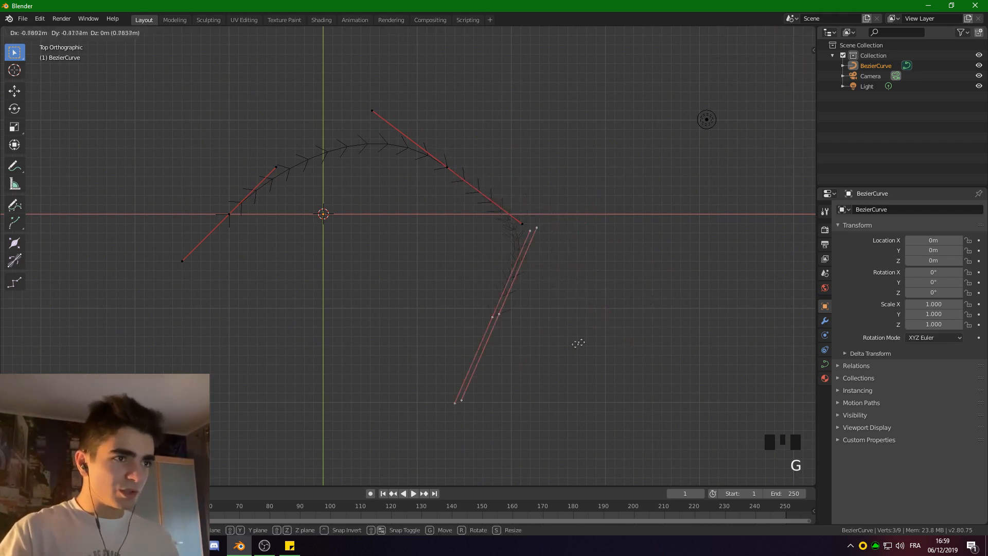
{"action": "left_click", "coordinate": [554, 355]}
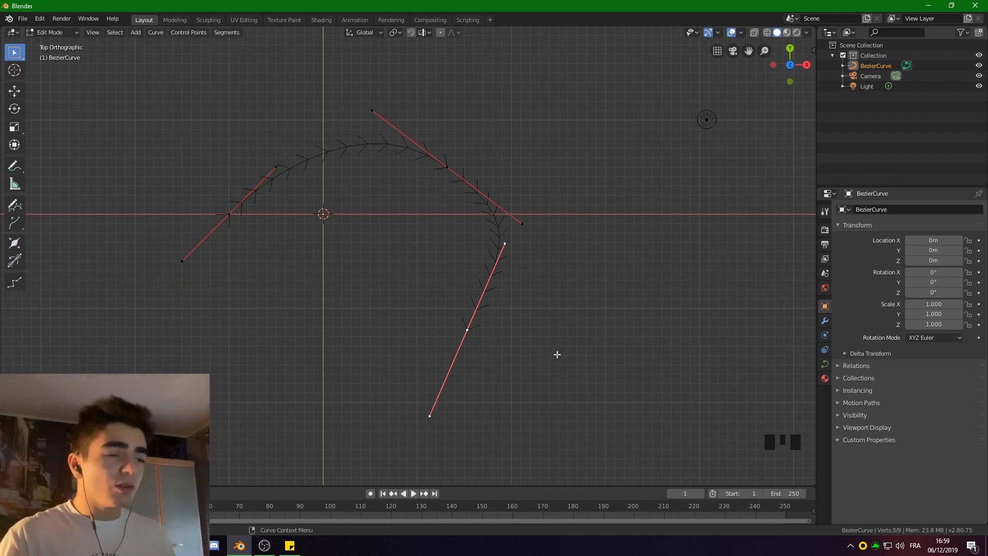
Scale the newest control point's handles up and back down to a shorter length, giving the curve a smooth bend.
{"action": "scroll", "coordinate": [556, 353], "scroll_direction": "up", "scroll_amount": 2}
{"action": "middle_click_drag", "start_coordinate": [575, 370], "coordinate": [528, 280]}
{"action": "key", "text": "KP_7"}
{"action": "scroll", "coordinate": [521, 278], "scroll_direction": "down", "scroll_amount": 2}
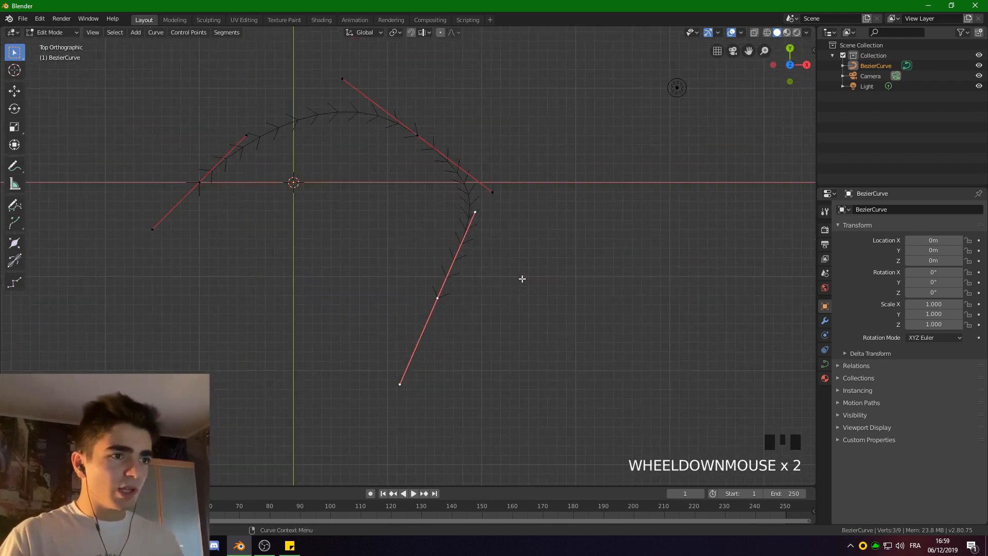
{"action": "key", "text": "s"}
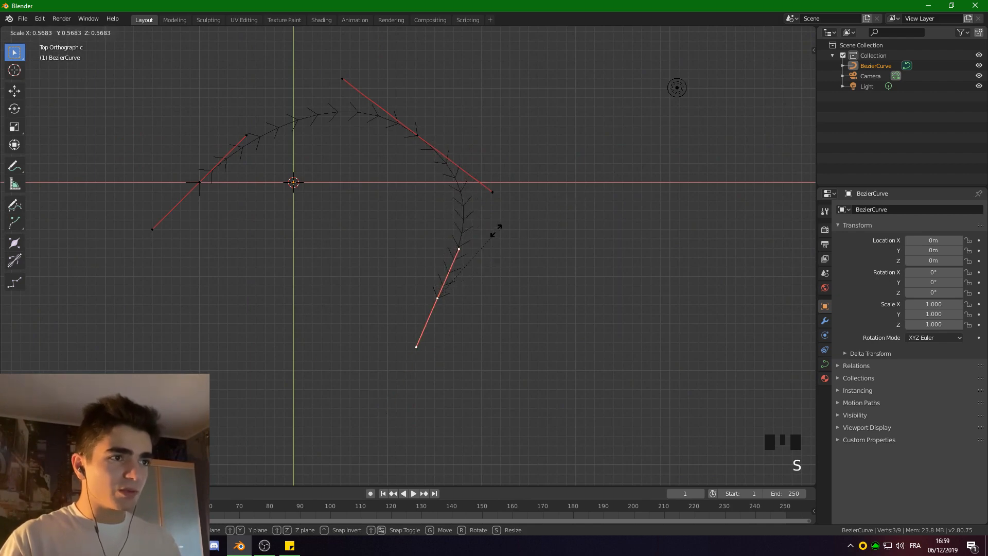
{"action": "left_click", "coordinate": [686, 154]}
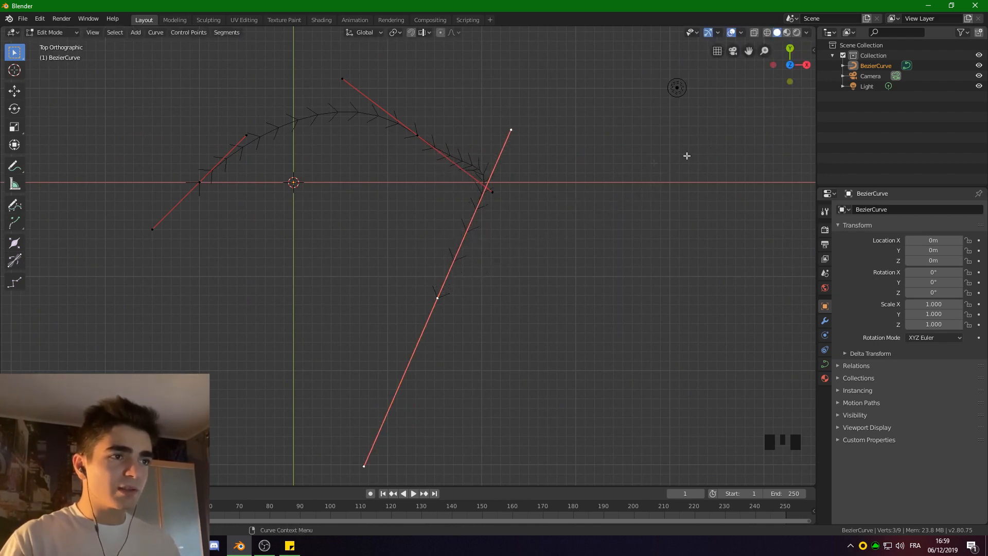
{"action": "scroll", "coordinate": [489, 179], "scroll_direction": "up", "scroll_amount": 4}
{"action": "scroll", "coordinate": [459, 111], "scroll_direction": "down", "scroll_amount": 2}
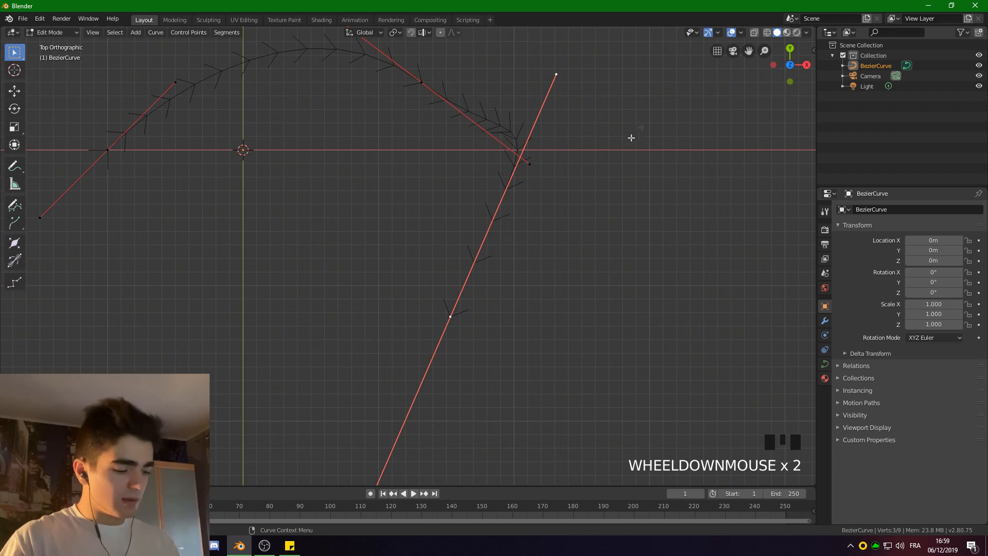
{"action": "key", "text": "s"}
{"action": "left_click", "coordinate": [525, 199]}
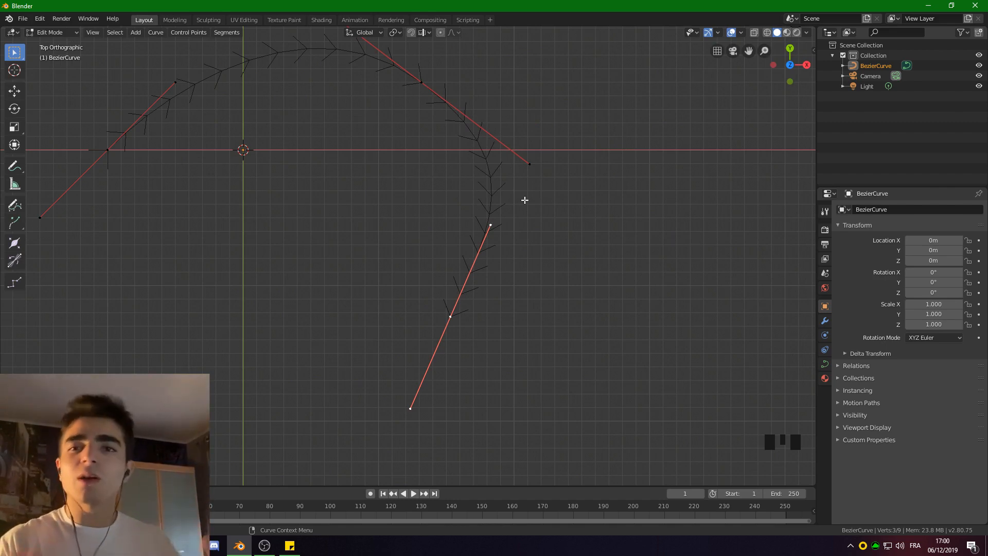
Extrude another control point across the Y axis toward the curve's start, and rotate and position its handles to round off the open loop.
{"action": "middle_click_drag", "start_coordinate": [506, 263], "coordinate": [518, 253], "text": "shift"}
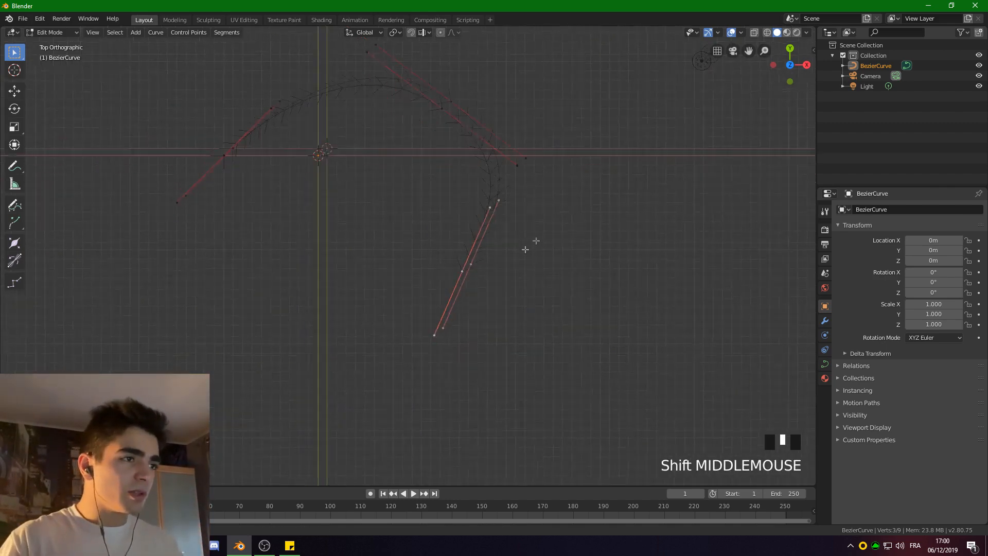
{"action": "key", "text": "e"}
{"action": "left_click", "coordinate": [382, 149]}
{"action": "key", "text": "r"}
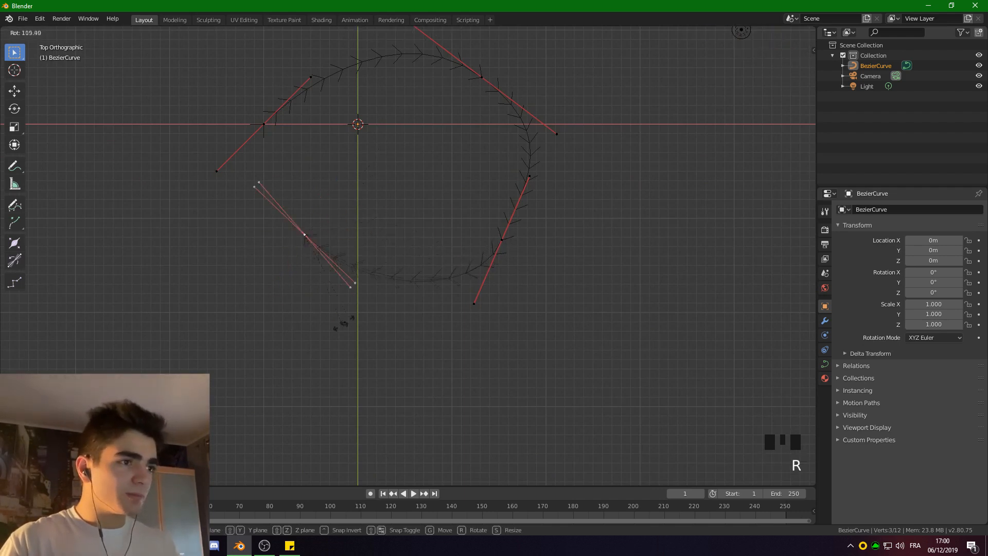
{"action": "left_click", "coordinate": [318, 350]}
{"action": "key", "text": "g"}
{"action": "left_click", "coordinate": [329, 326]}
Examine the open loop curve from an angled perspective view, keeping the last control point selected.
{"action": "middle_click_drag", "start_coordinate": [396, 347], "coordinate": [366, 222]}
{"action": "left_click", "coordinate": [356, 153]}
{"action": "middle_click_drag", "start_coordinate": [296, 228], "coordinate": [387, 247]}
{"action": "key", "text": "ctrl+z"}
{"action": "scroll", "coordinate": [286, 223], "scroll_direction": "up", "scroll_amount": 2}
{"action": "middle_click_drag", "start_coordinate": [286, 223], "coordinate": [409, 247], "text": "shift"}
{"action": "scroll", "coordinate": [405, 236], "scroll_direction": "up", "scroll_amount": 1}
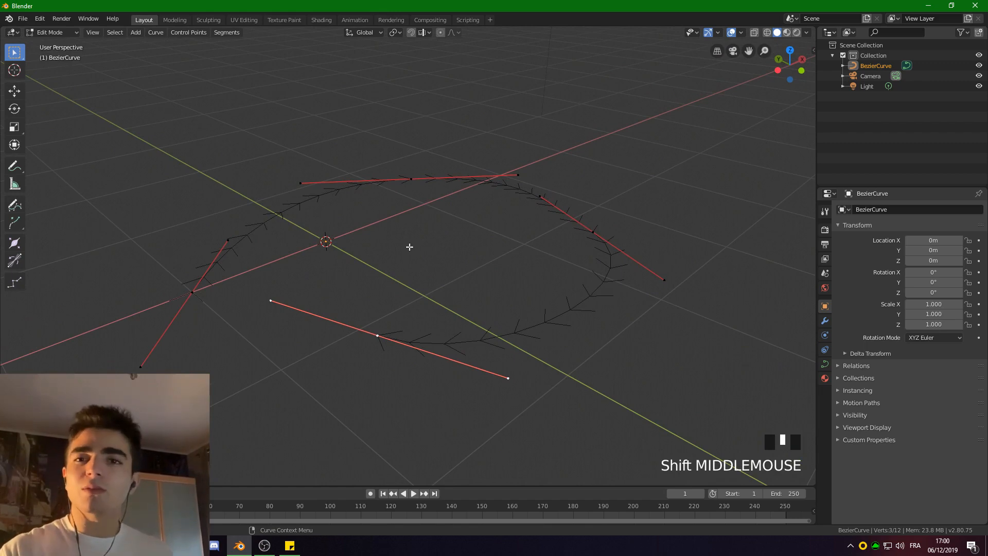
In the curve's Geometry settings, set Extrude to 0.4 m to turn the curve into a vertical band.
{"action": "left_click", "coordinate": [825, 364]}
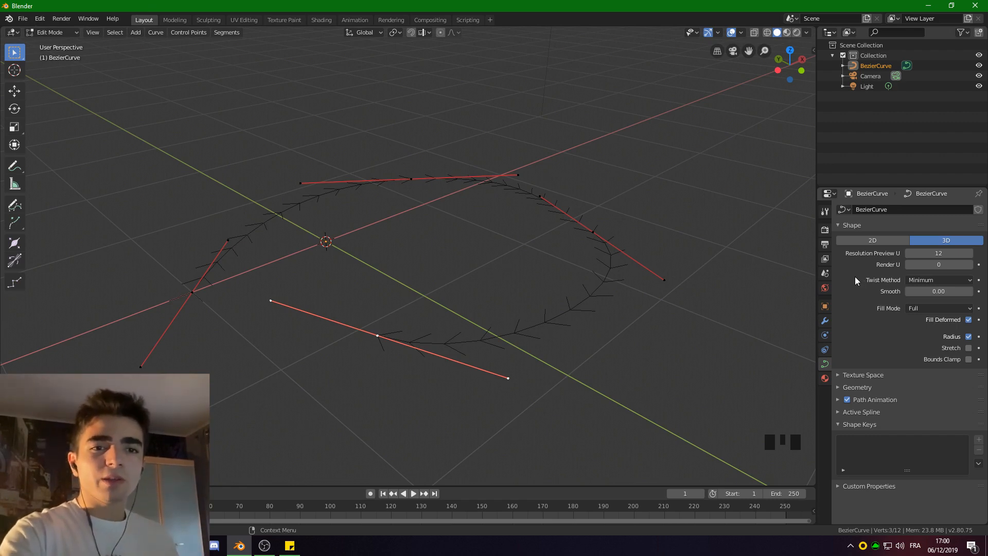
{"action": "left_click", "coordinate": [859, 388]}
{"action": "left_click", "coordinate": [859, 388]}
{"action": "left_click", "coordinate": [855, 388]}
{"action": "scroll", "coordinate": [850, 387], "scroll_direction": "down", "scroll_amount": 6}
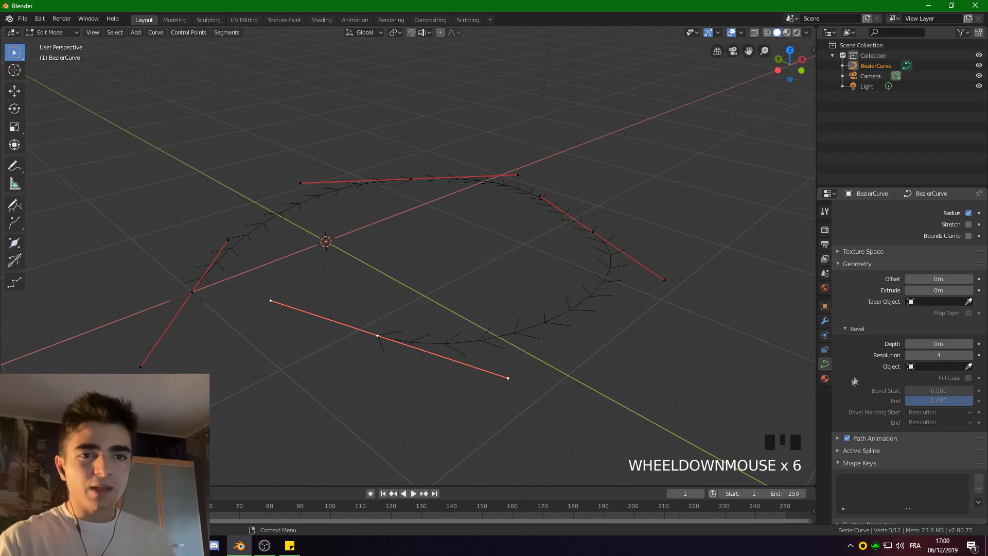
{"action": "left_click", "coordinate": [927, 291]}
{"action": "left_click_drag", "start_coordinate": [928, 290], "coordinate": [959, 291]}
{"action": "middle_click_drag", "start_coordinate": [569, 304], "coordinate": [687, 291]}
{"action": "key", "text": "ctrl+z"}
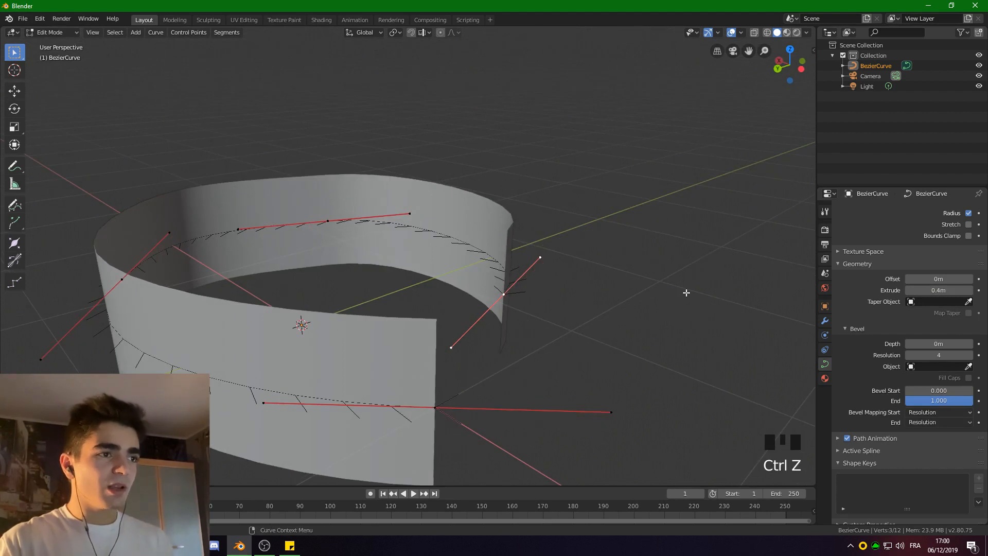
Set the curve's Extrude to 0 m and try an Offset of 0.68 m.
{"action": "left_click", "coordinate": [927, 291]}
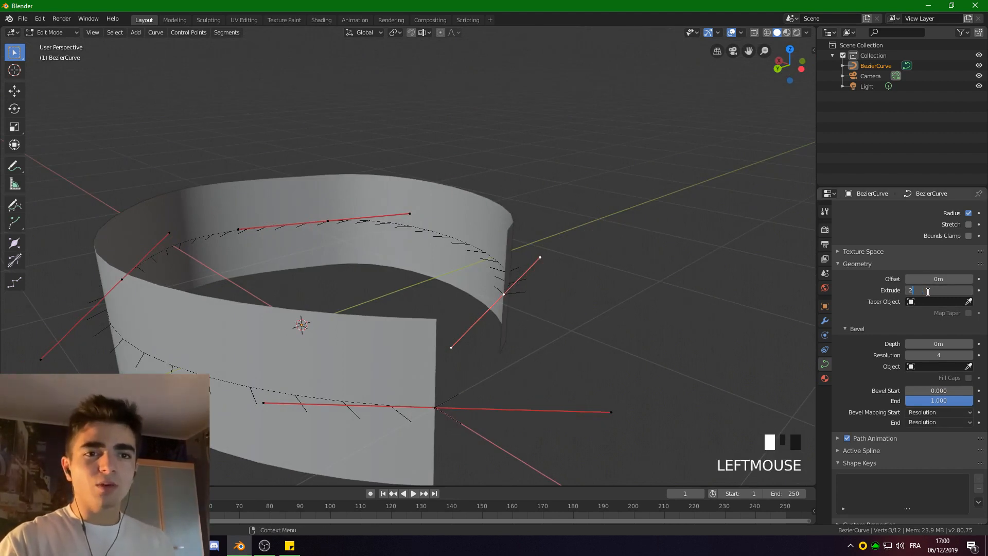
{"action": "key", "text": "Return"}
{"action": "left_click_drag", "start_coordinate": [928, 279], "coordinate": [936, 280]}
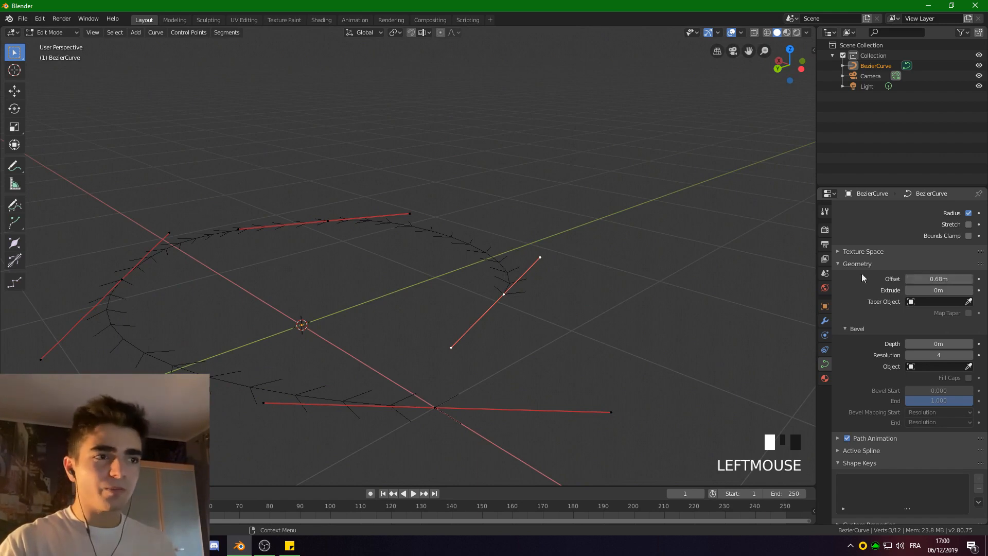
{"action": "middle_click_drag", "start_coordinate": [720, 288], "coordinate": [644, 280]}
Return the Offset to 0 m, and try the curve with 0.11 m of Extrude and a 0.5 m Offset.
{"action": "double_click", "coordinate": [924, 278]}
{"action": "type", "text": "0"}
{"action": "key", "text": "Return"}
{"action": "left_click_drag", "start_coordinate": [924, 290], "coordinate": [937, 279]}
{"action": "middle_click_drag", "start_coordinate": [519, 309], "coordinate": [474, 312]}
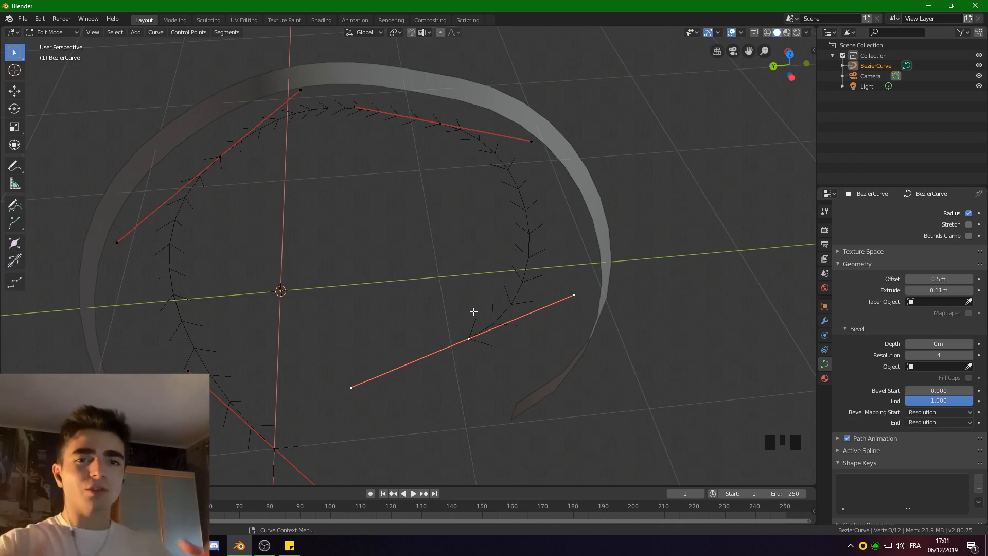
Reset both the Offset and the Extrude of the curve to 0 m.
{"action": "left_click_drag", "start_coordinate": [937, 279], "coordinate": [937, 279]}
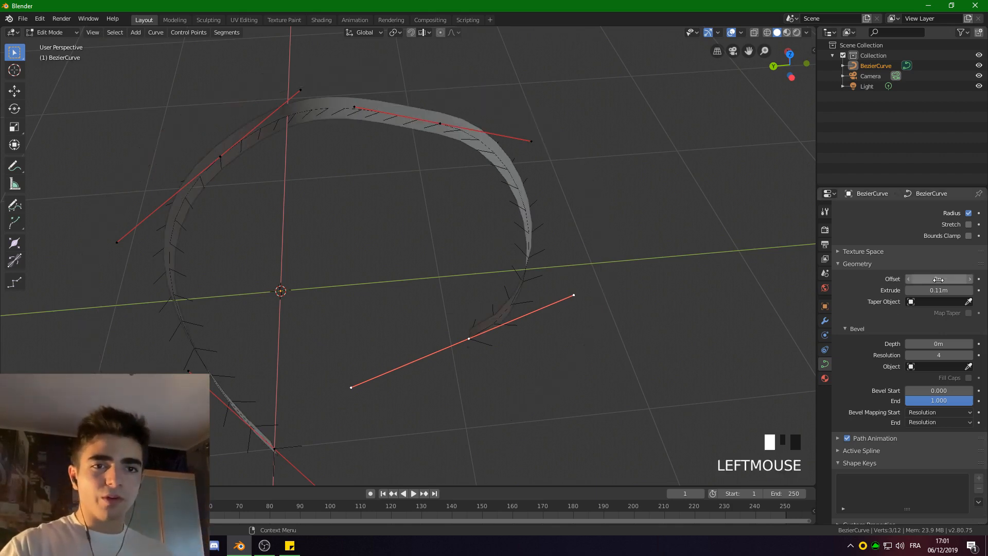
{"action": "double_click", "coordinate": [926, 291]}
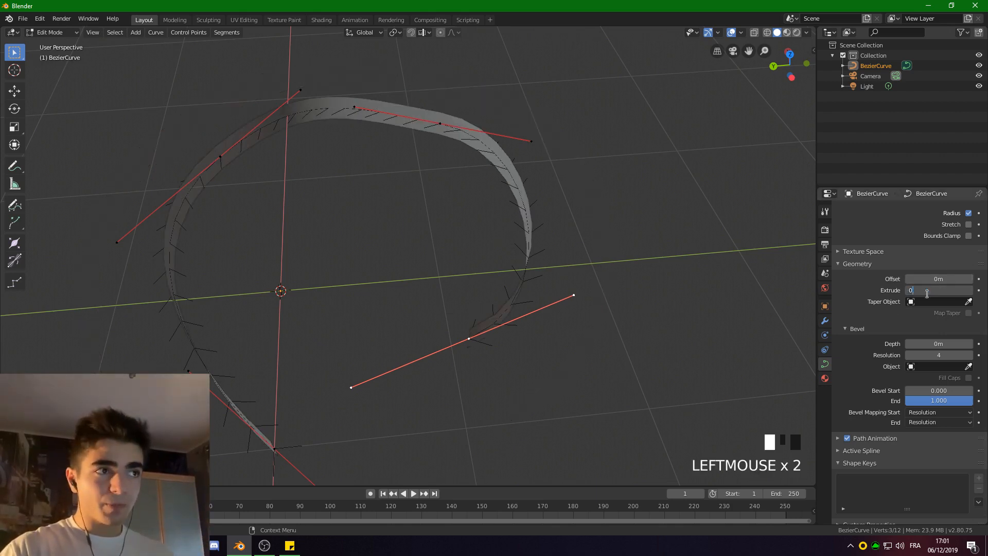
{"action": "type", "text": "0"}
{"action": "key", "text": "Return"}
Set the curve's Bevel Depth to 0.1 m to turn it into a round tube.
{"action": "scroll", "coordinate": [864, 319], "scroll_direction": "down", "scroll_amount": 3}
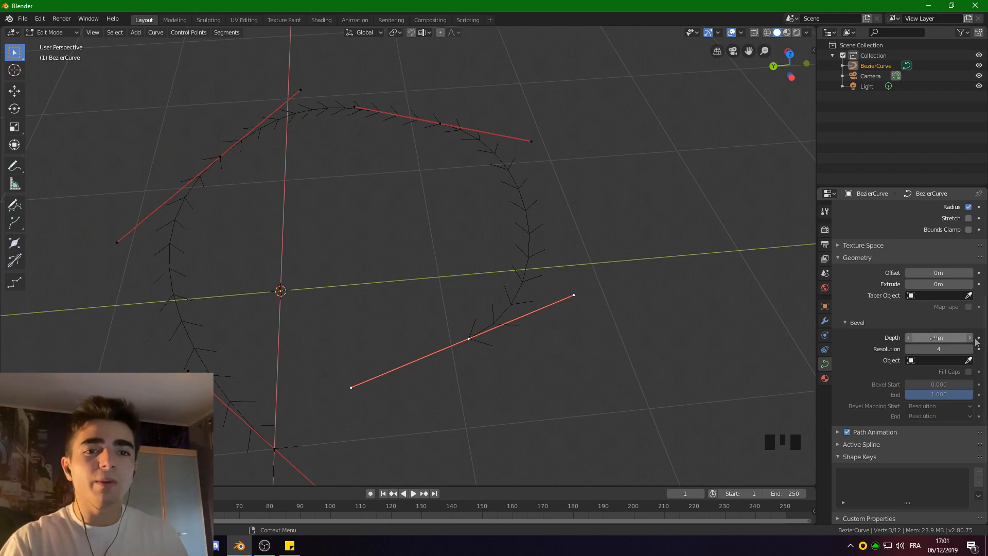
{"action": "left_click", "coordinate": [923, 337]}
{"action": "left_click_drag", "start_coordinate": [924, 337], "coordinate": [941, 337]}
{"action": "middle_click_drag", "start_coordinate": [556, 324], "coordinate": [542, 292]}
{"action": "scroll", "coordinate": [468, 295], "scroll_direction": "up", "scroll_amount": 2}
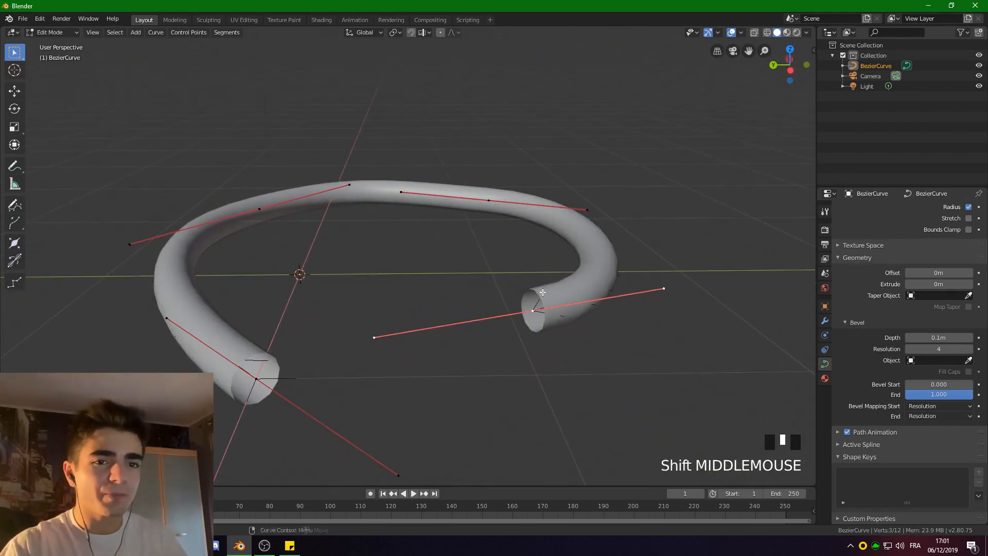
Raise the Bevel Resolution of the tube to 5.
{"action": "left_click_drag", "start_coordinate": [922, 346], "coordinate": [927, 345]}
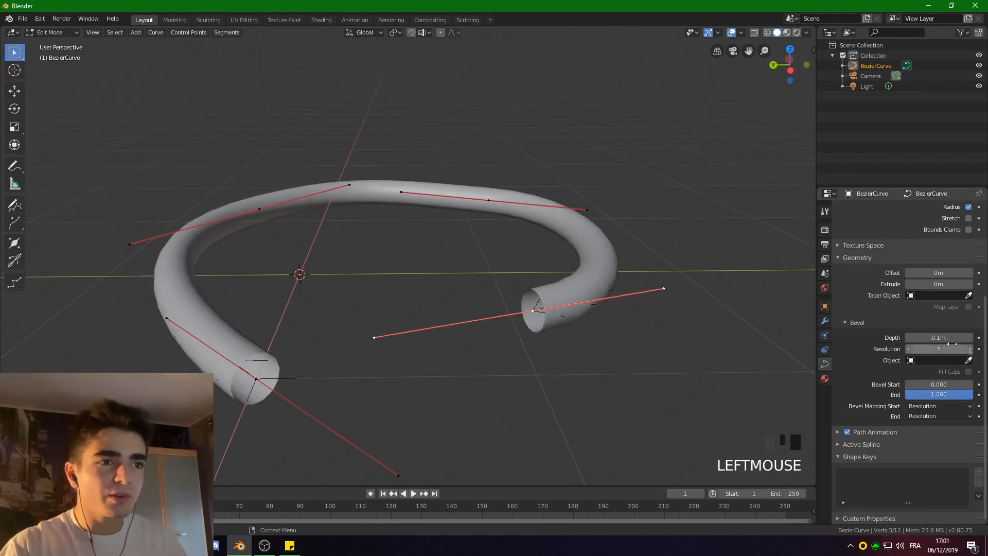
{"action": "middle_click_drag", "start_coordinate": [592, 288], "coordinate": [617, 292]}
{"action": "scroll", "coordinate": [598, 310], "scroll_direction": "down", "scroll_amount": 3}
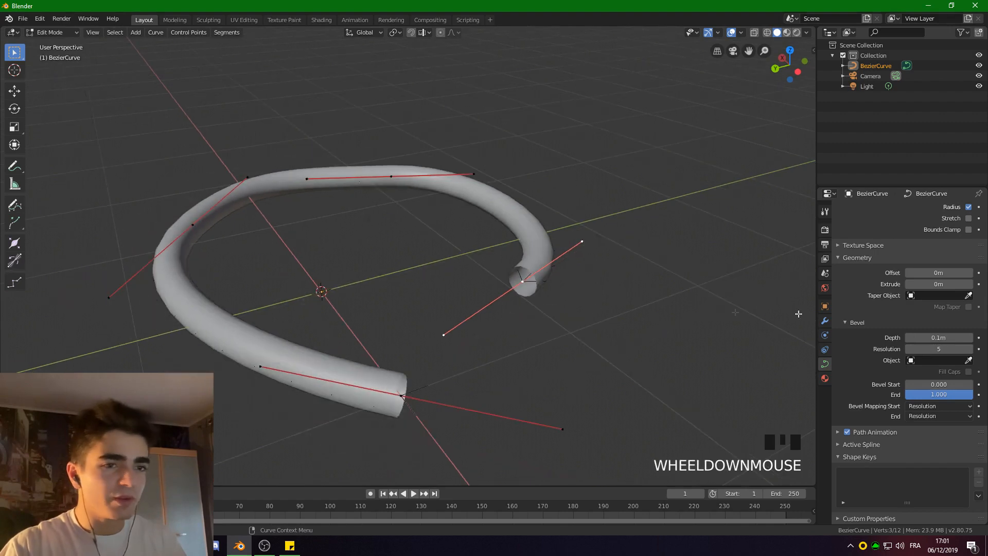
Lower the Bevel Resolution to 0 and inspect the tube's cross-section at its open end.
{"action": "left_click", "coordinate": [908, 349]}
{"action": "left_click", "coordinate": [907, 349]}
{"action": "left_click", "coordinate": [908, 349]}
{"action": "left_click", "coordinate": [908, 349]}
{"action": "left_click", "coordinate": [908, 349]}
{"action": "left_click", "coordinate": [908, 349]}
{"action": "left_click", "coordinate": [908, 349]}
{"action": "scroll", "coordinate": [628, 326], "scroll_direction": "up", "scroll_amount": 5}
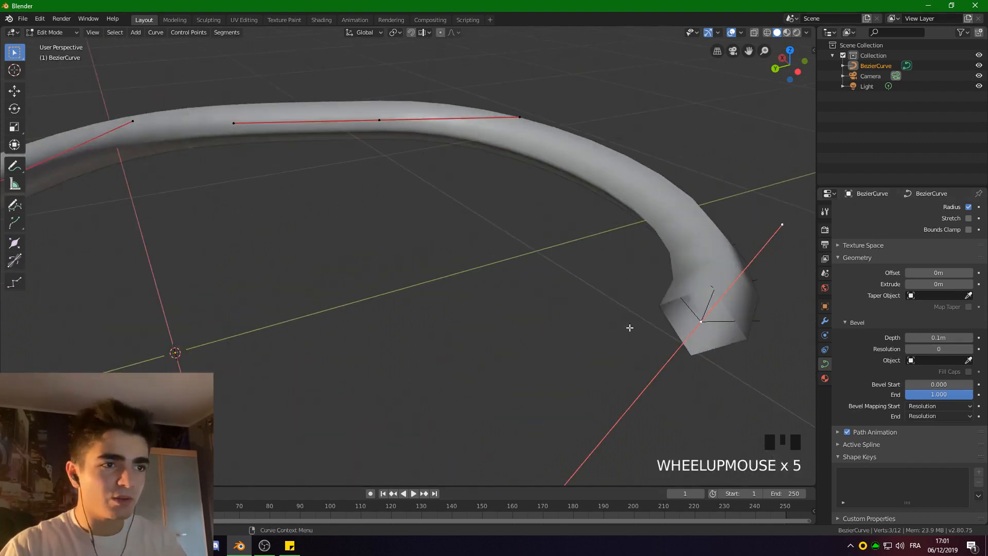
{"action": "scroll", "coordinate": [465, 322], "scroll_direction": "up", "scroll_amount": 2}
{"action": "middle_click_drag", "start_coordinate": [465, 322], "coordinate": [508, 312]}
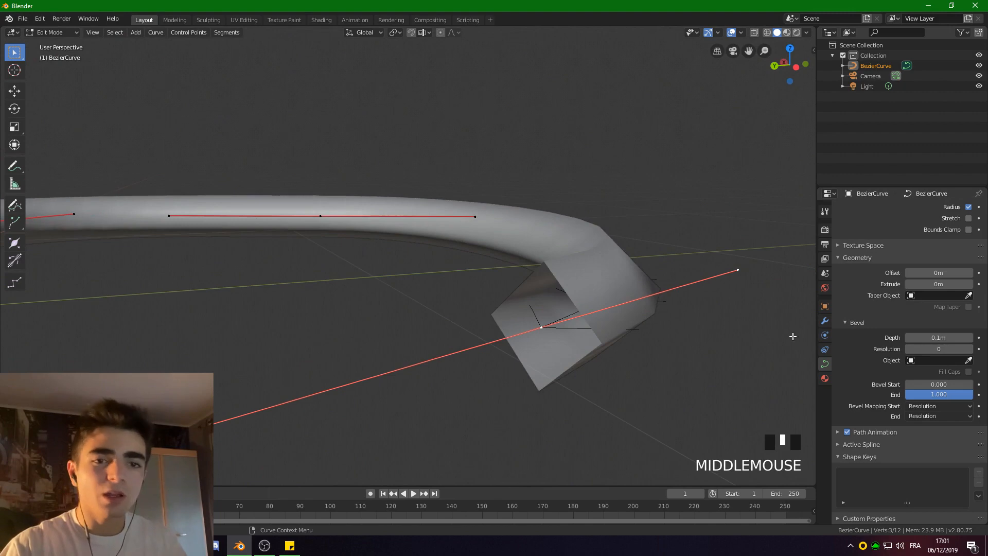
Raise the Bevel Resolution to 4 and look closely at the rounder open end of the tube.
{"action": "left_click", "coordinate": [969, 349]}
{"action": "left_click", "coordinate": [969, 349]}
{"action": "left_click", "coordinate": [968, 349]}
{"action": "left_click", "coordinate": [969, 349]}
{"action": "left_click", "coordinate": [968, 349]}
{"action": "left_click", "coordinate": [968, 349]}
{"action": "scroll", "coordinate": [670, 353], "scroll_direction": "up", "scroll_amount": 1}
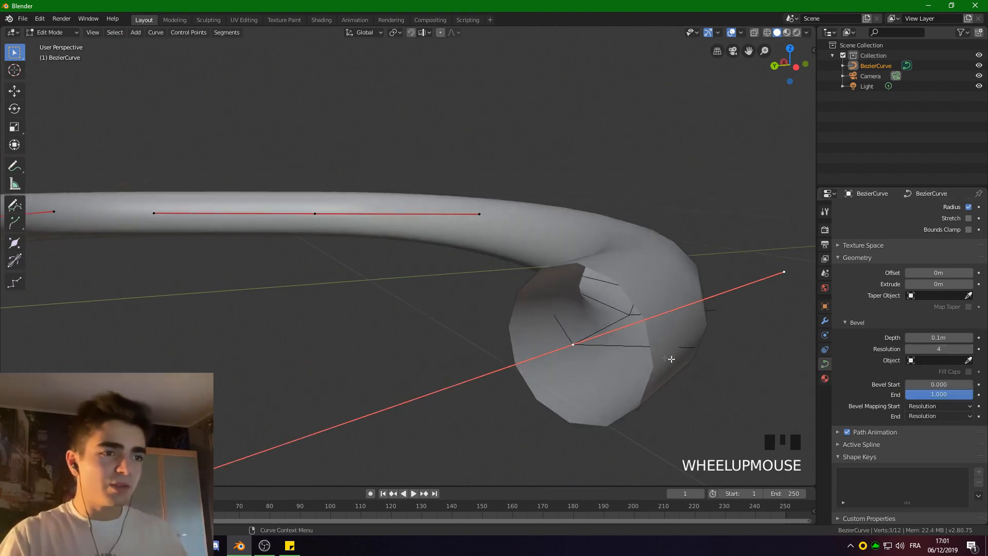
{"action": "middle_click_drag", "start_coordinate": [670, 353], "coordinate": [576, 308], "text": "shift"}
{"action": "scroll", "coordinate": [551, 296], "scroll_direction": "up", "scroll_amount": 2}
{"action": "scroll", "coordinate": [550, 297], "scroll_direction": "up", "scroll_amount": 2}
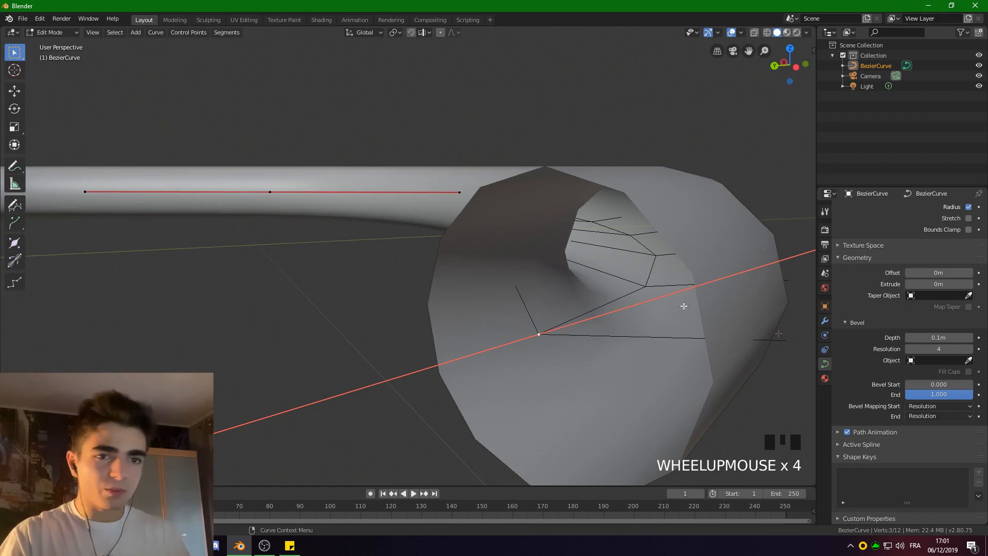
Reduce the Bevel Resolution to 0 again to compare the tube's coarse cross-section.
{"action": "left_click", "coordinate": [909, 350]}
{"action": "left_click", "coordinate": [909, 350]}
{"action": "left_click", "coordinate": [909, 349]}
{"action": "left_click", "coordinate": [909, 350]}
{"action": "left_click", "coordinate": [909, 349]}
{"action": "left_click", "coordinate": [909, 349]}
Set the Bevel Resolution to 5 for a smooth, round tube cross-section.
{"action": "left_click", "coordinate": [969, 350]}
{"action": "left_click", "coordinate": [969, 349]}
{"action": "left_click", "coordinate": [969, 349]}
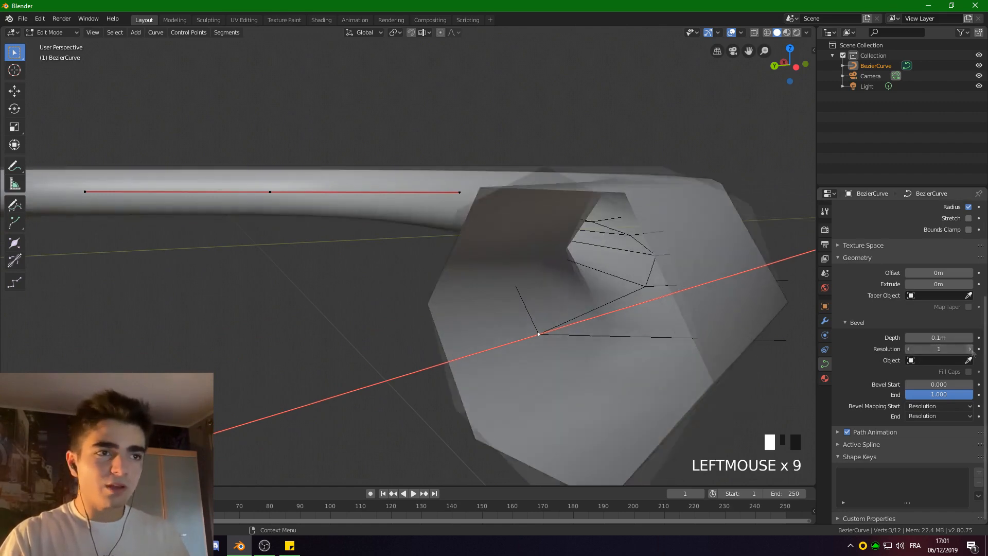
{"action": "left_click", "coordinate": [969, 350]}
{"action": "left_click", "coordinate": [969, 349]}
{"action": "left_click", "coordinate": [969, 349]}
{"action": "left_click", "coordinate": [969, 349]}
{"action": "scroll", "coordinate": [662, 359], "scroll_direction": "down", "scroll_amount": 4}
{"action": "middle_click_drag", "start_coordinate": [661, 360], "coordinate": [571, 355]}
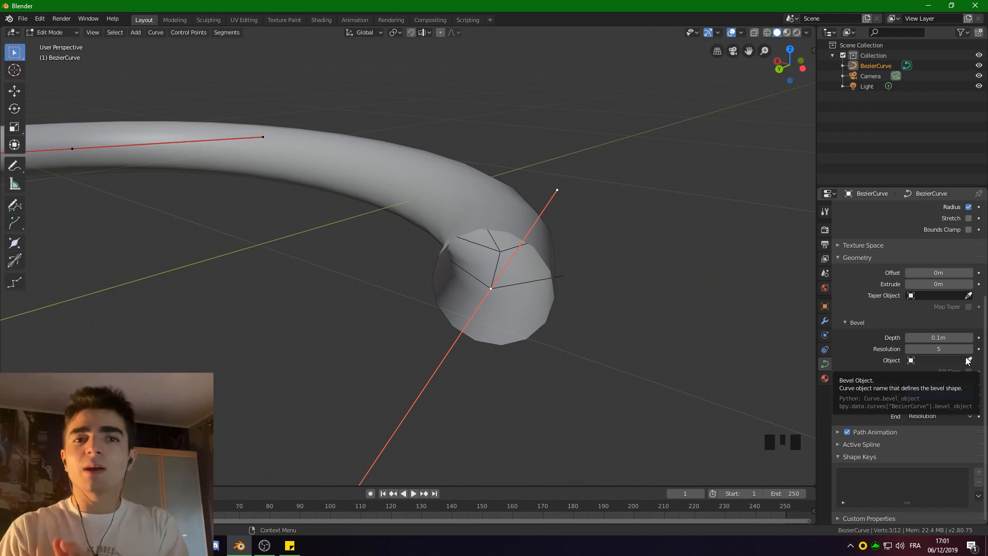
Switch to Object Mode with the whole tube selected, and undo a trial move of it.
{"action": "scroll", "coordinate": [522, 269], "scroll_direction": "down", "scroll_amount": 7}
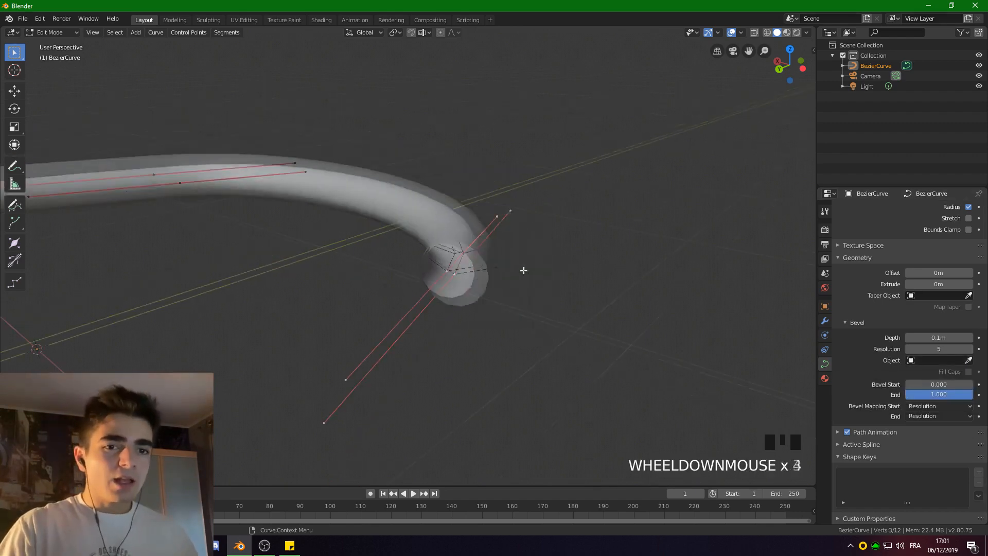
{"action": "middle_click_drag", "start_coordinate": [342, 253], "coordinate": [424, 254], "text": "shift"}
{"action": "scroll", "coordinate": [451, 251], "scroll_direction": "down", "scroll_amount": 2}
{"action": "key", "text": "Tab"}
{"action": "left_click", "coordinate": [74, 39]}
{"action": "left_click", "coordinate": [69, 34]}
{"action": "left_click", "coordinate": [374, 209]}
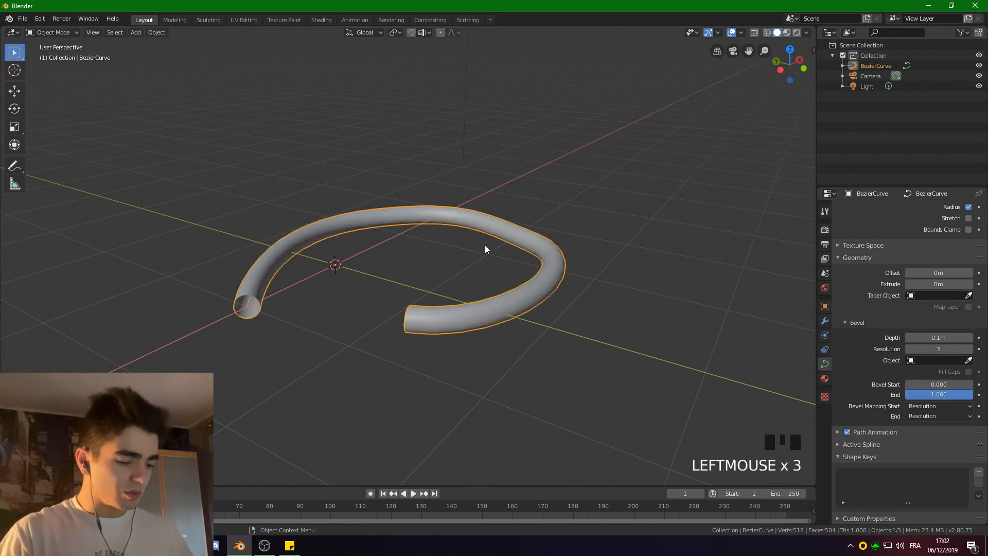
{"action": "key", "text": "g"}
{"action": "key", "text": "ctrl+z"}
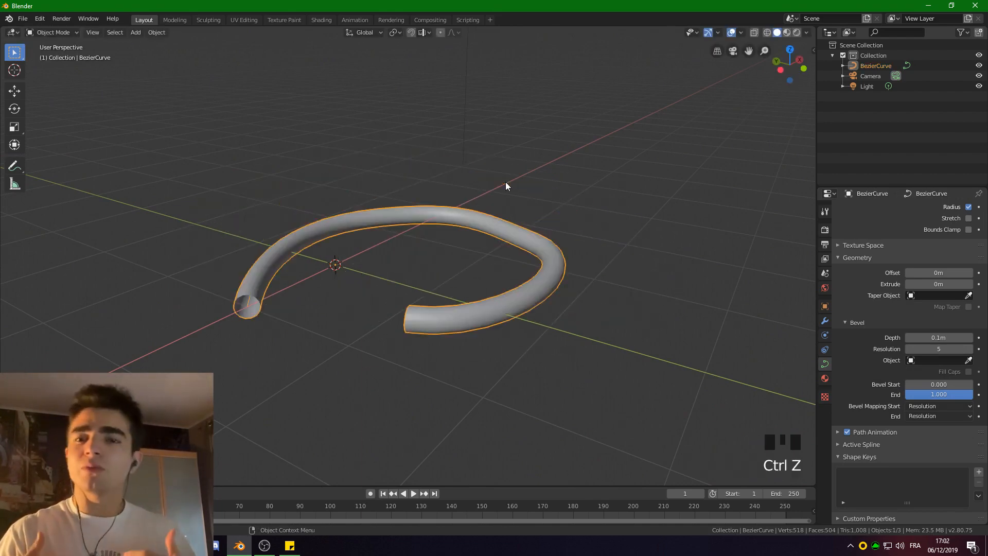